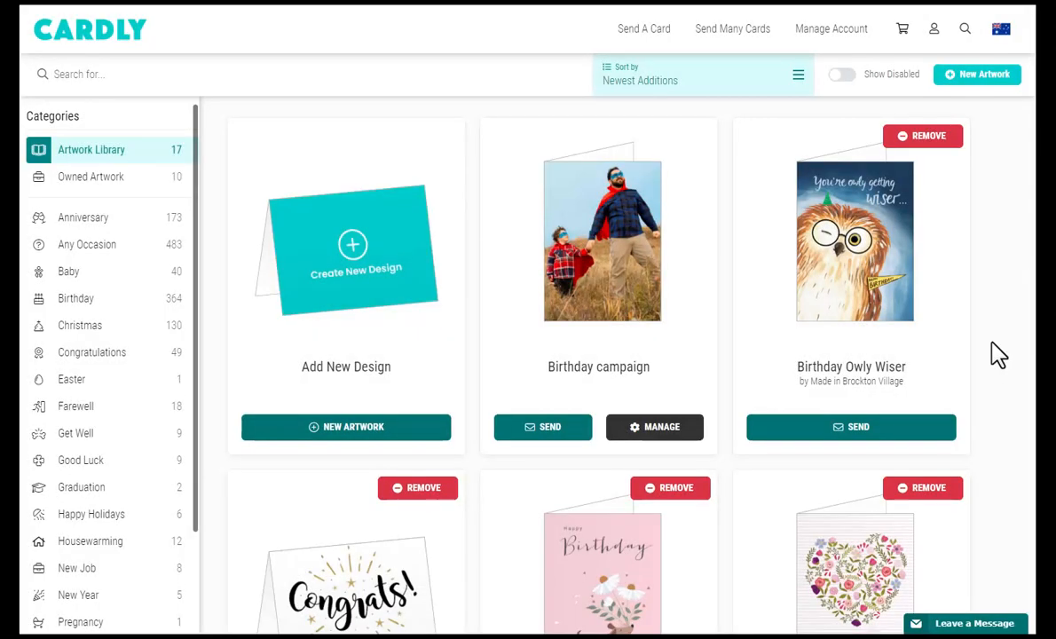
Go to the Campaigns & Mass Sends list and start creating a new campaign.
mouse_move(915, 432)
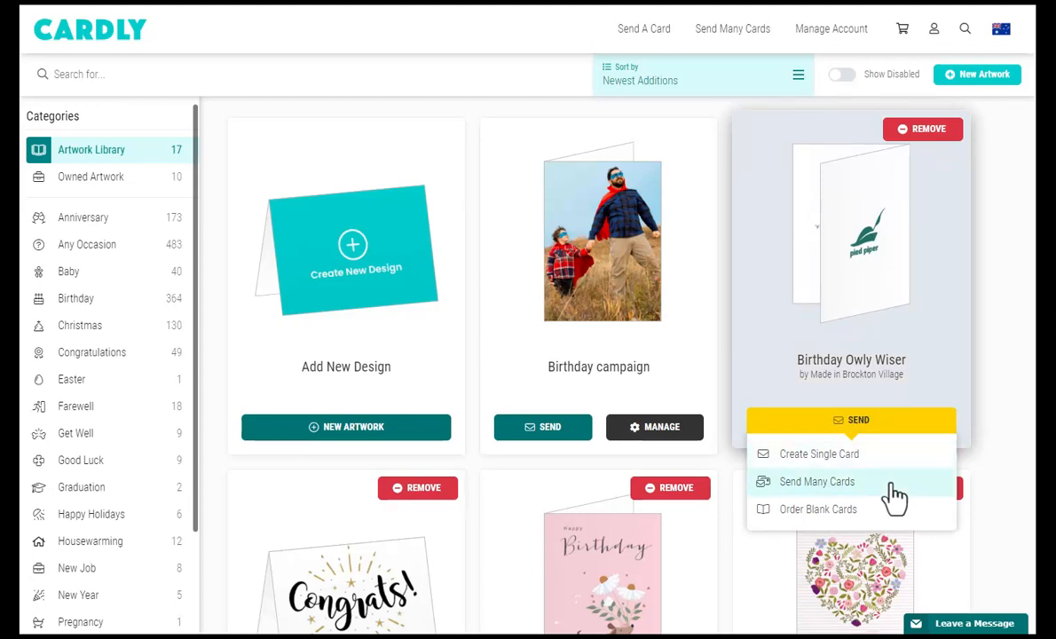
click(834, 31)
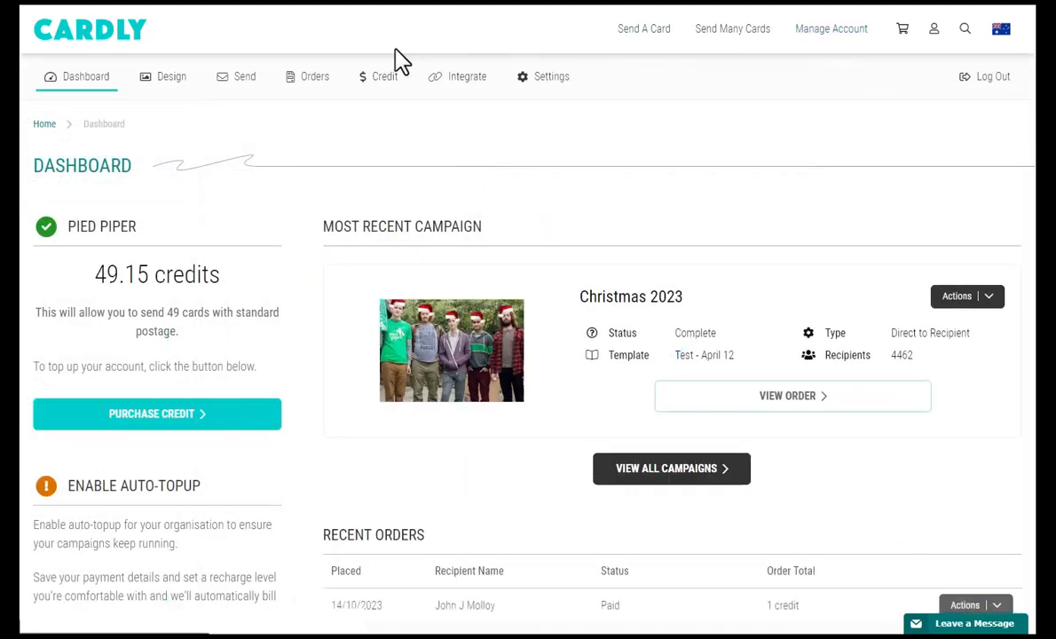
mouse_move(245, 88)
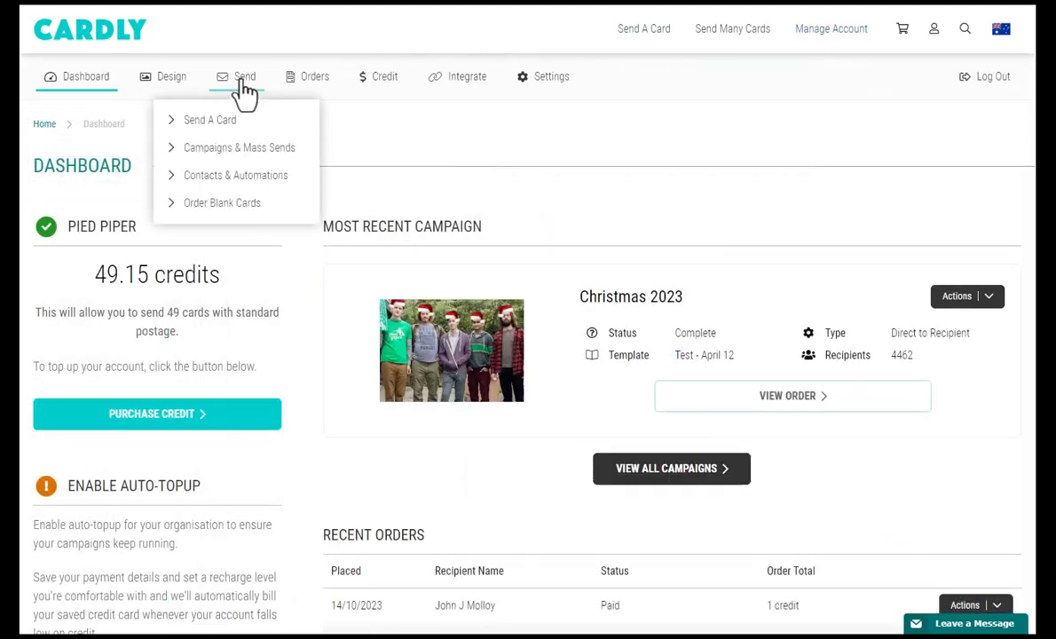
click(259, 151)
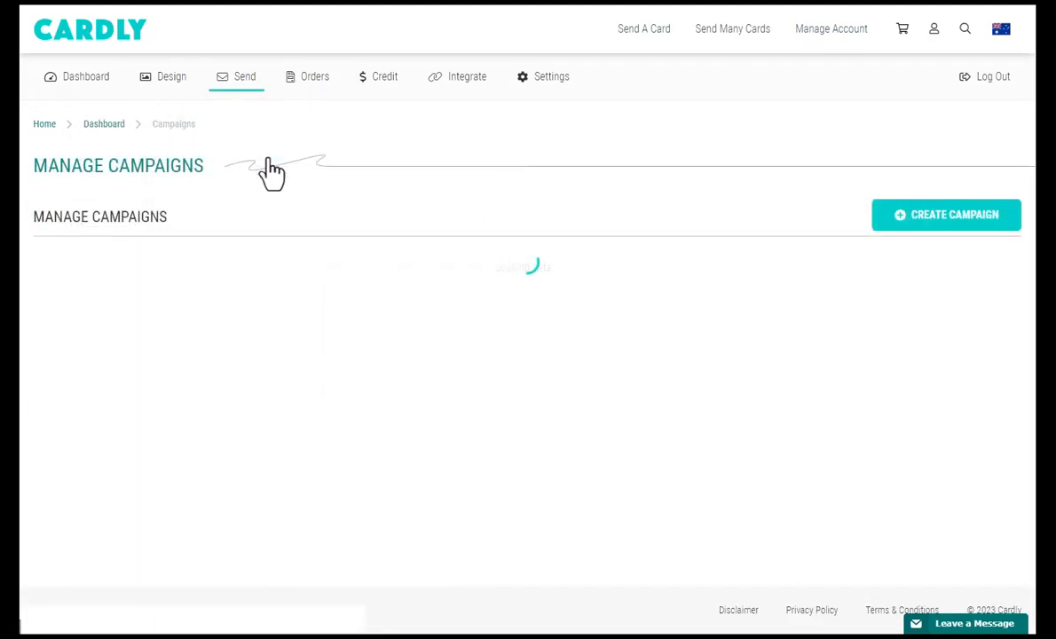
click(946, 234)
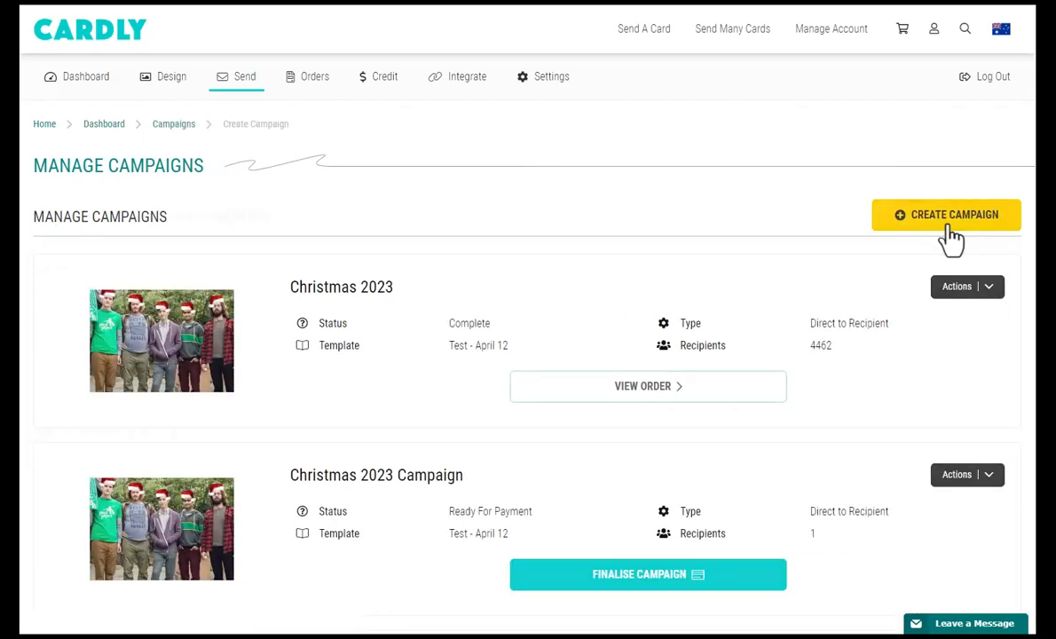
Name the campaign 'Client Xmas cards 2023' using the Portrait Card: Xmas template - clients template.
click(156, 487)
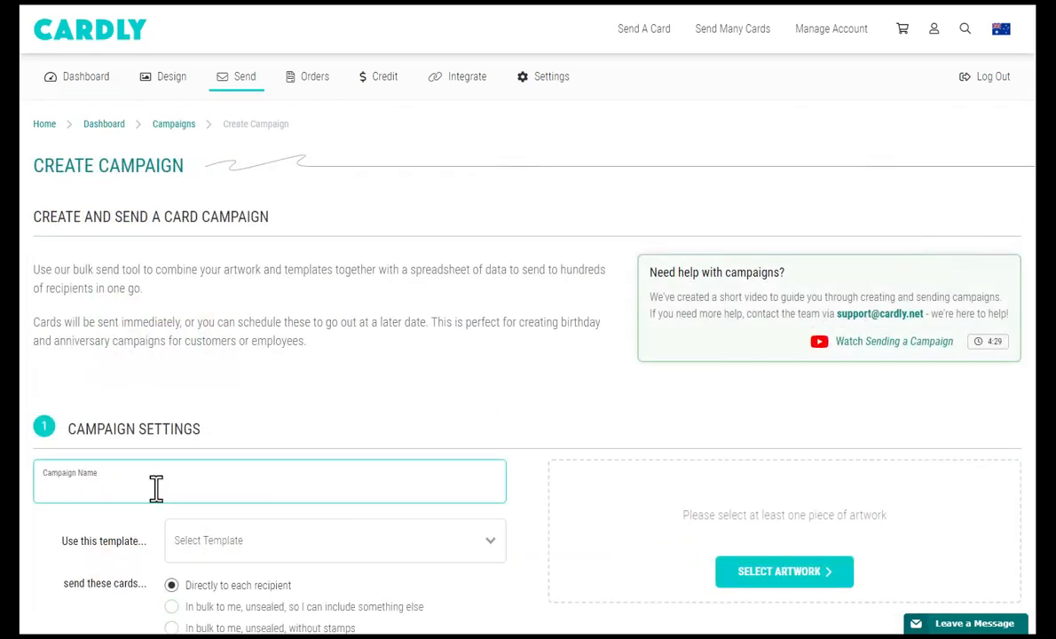
text(Client X)
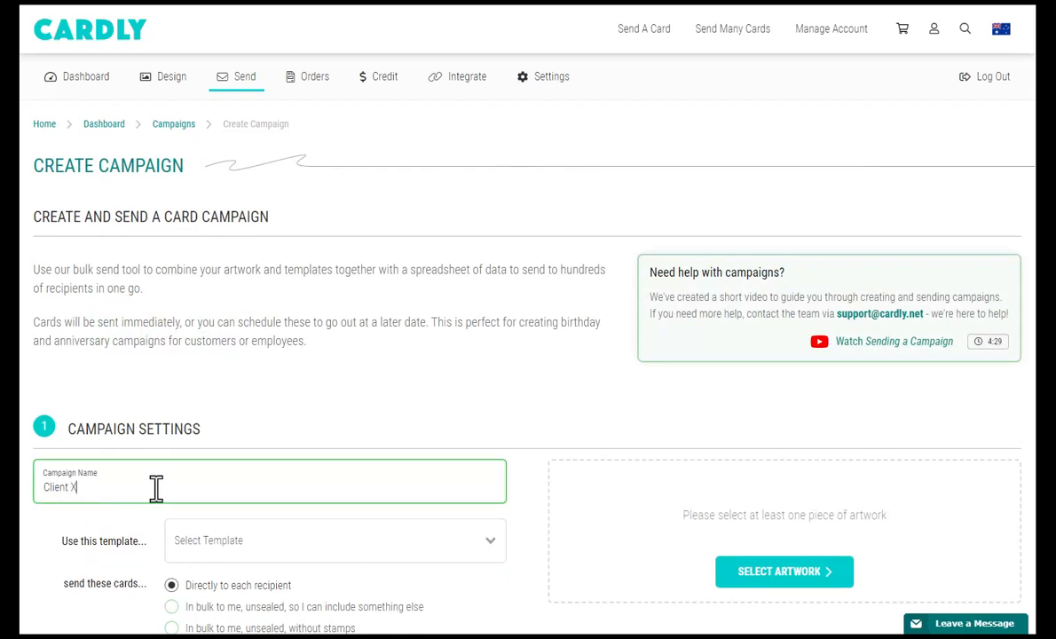
text(mas cards 2023)
scroll(133, 505, down, 3)
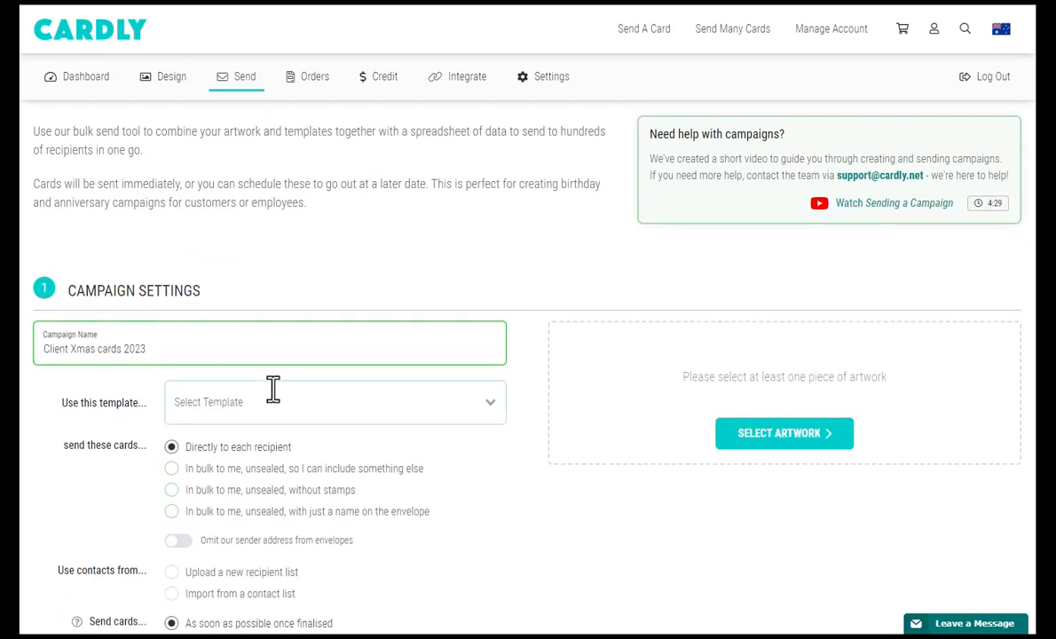
click(423, 414)
click(366, 587)
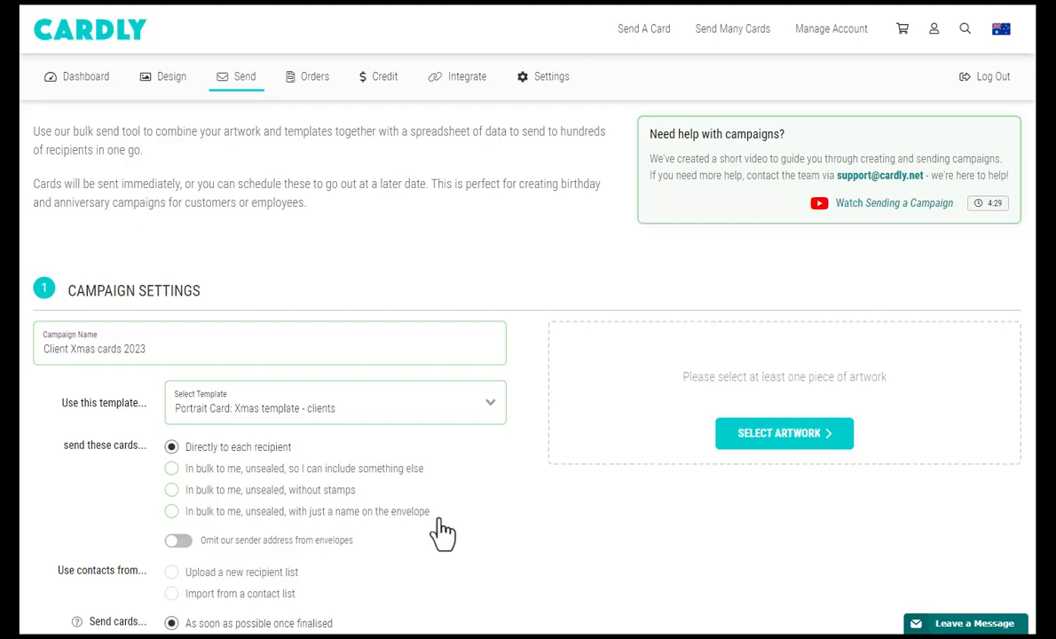
click(754, 444)
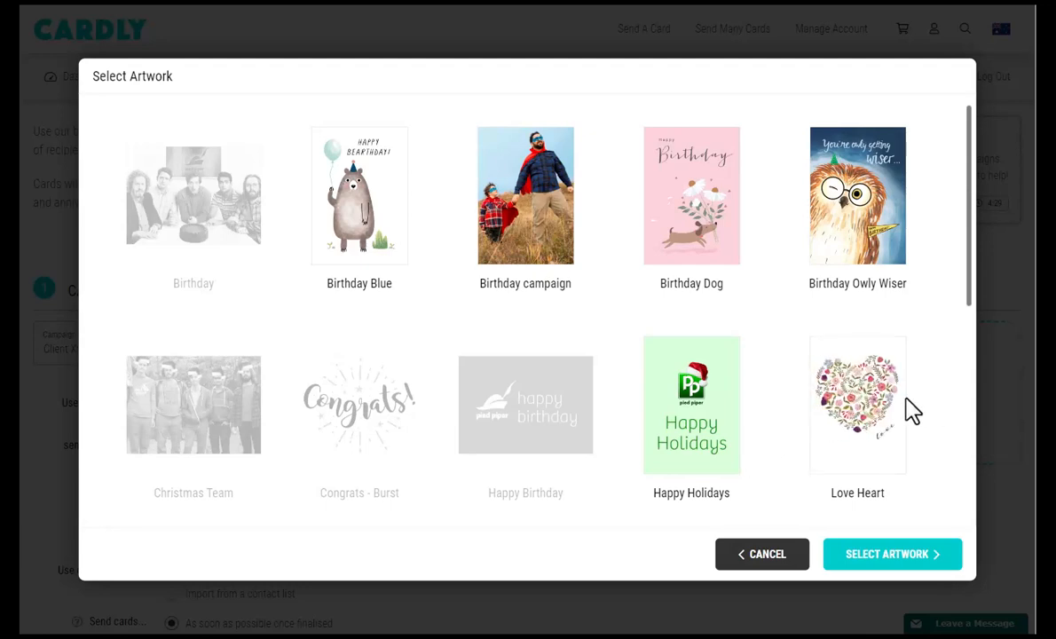
Choose the Happy Holidays artwork for the campaign's cards.
click(719, 437)
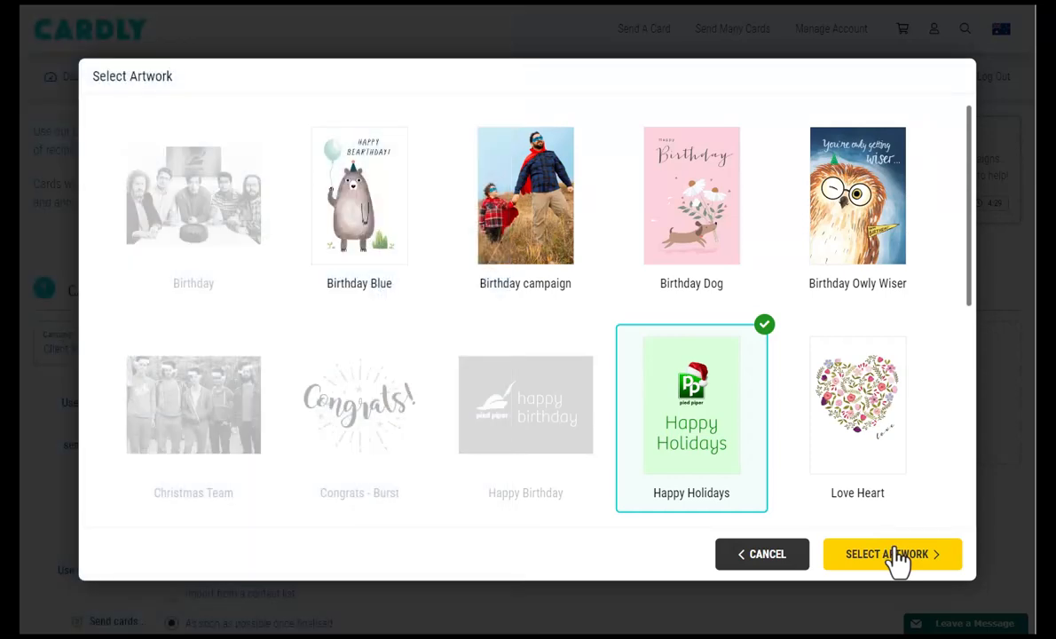
click(895, 553)
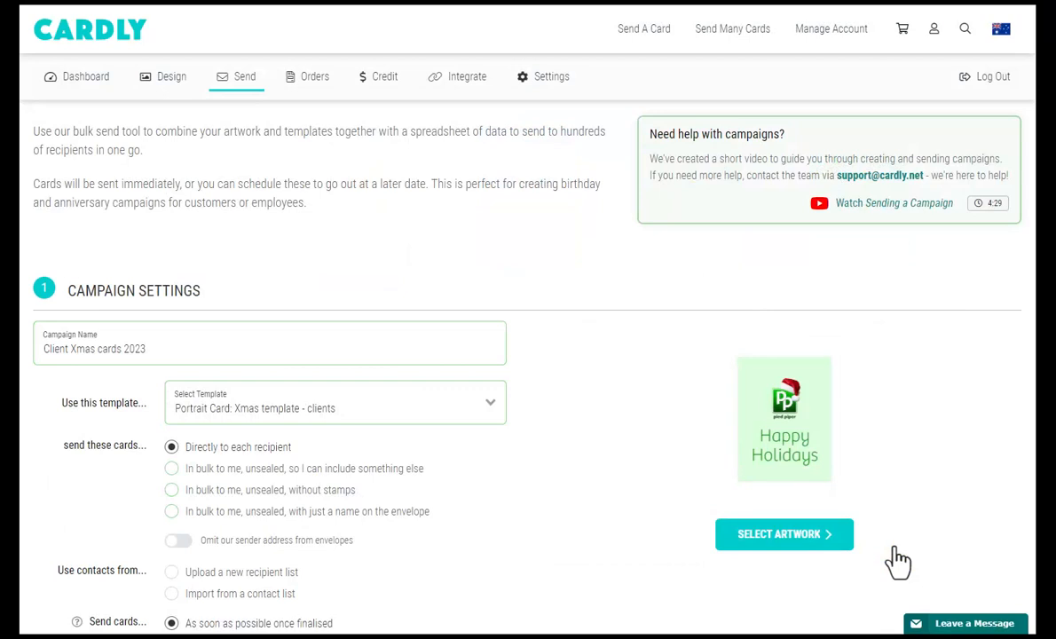
Select 'Upload a new recipient list' as the campaign's contact source.
scroll(514, 543, down, 3)
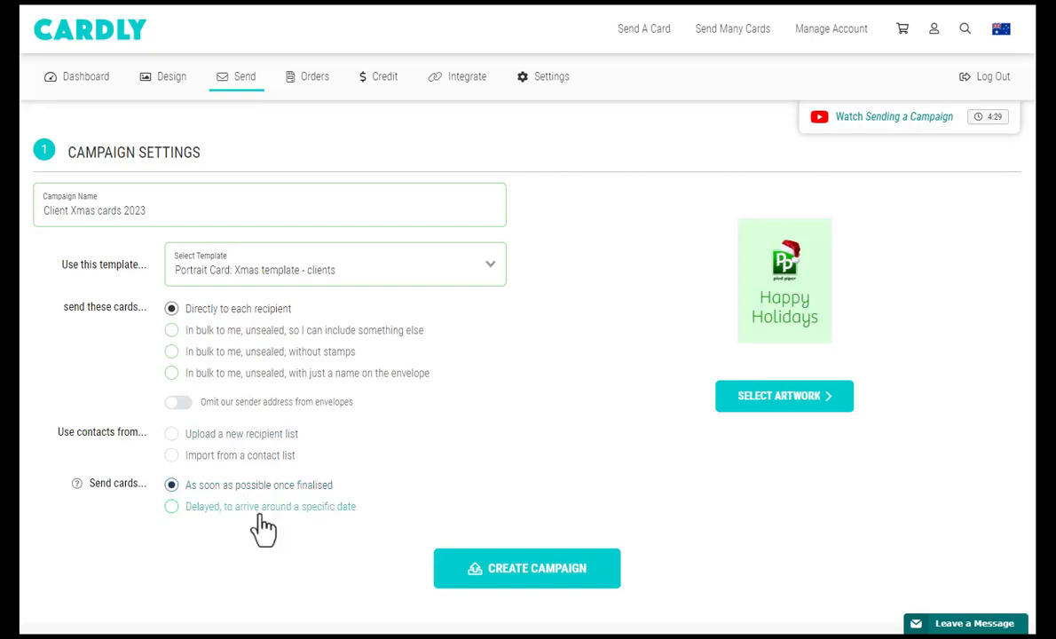
click(276, 437)
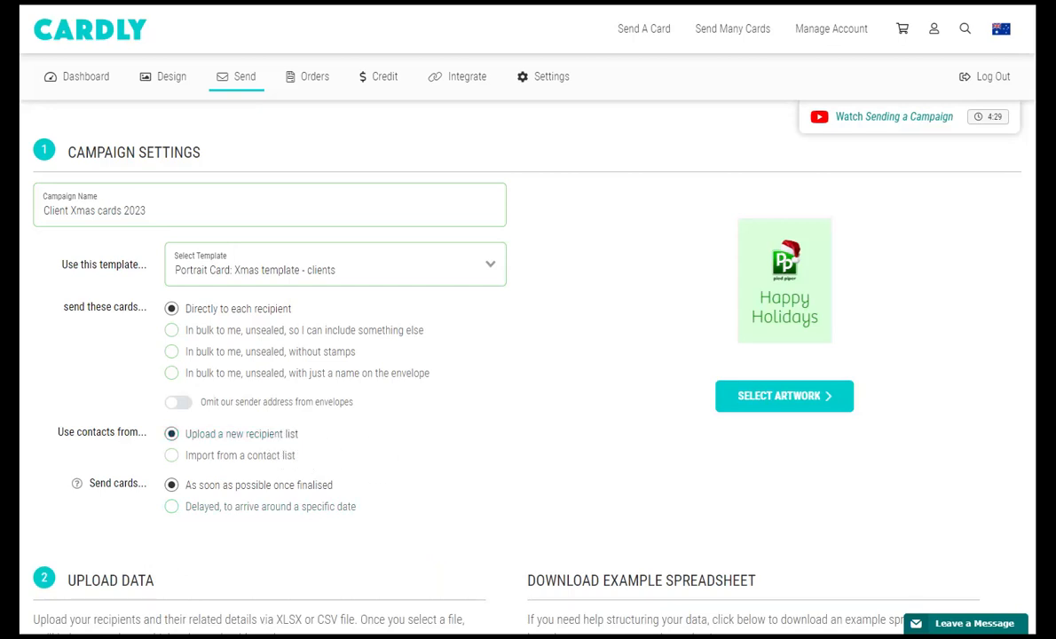
scroll(550, 516, down, 4)
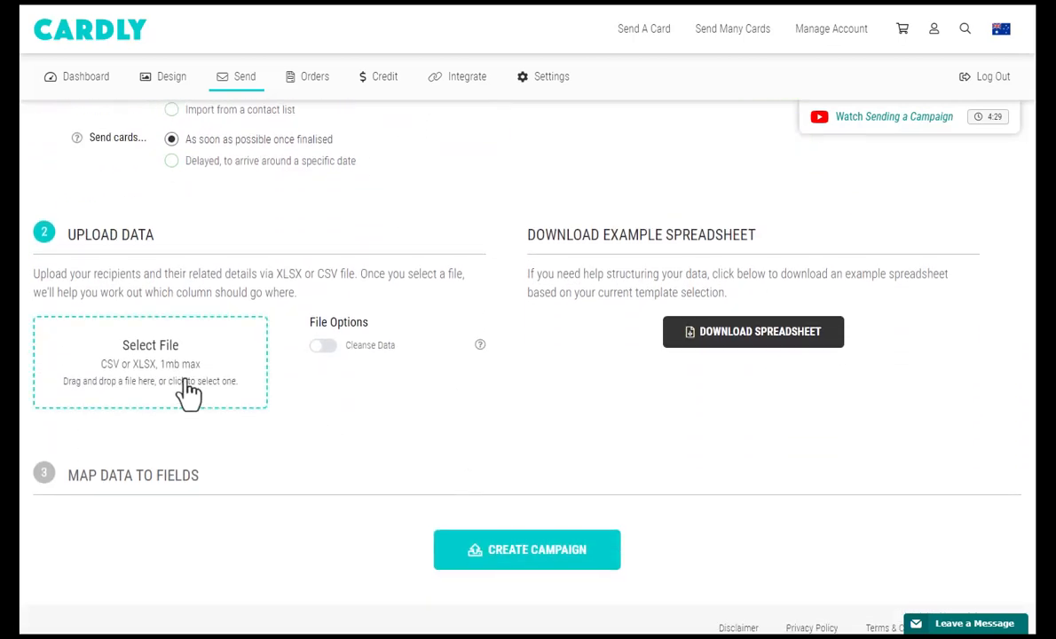
Download the example spreadsheet, then upload the recipient spreadsheet into the campaign.
click(737, 349)
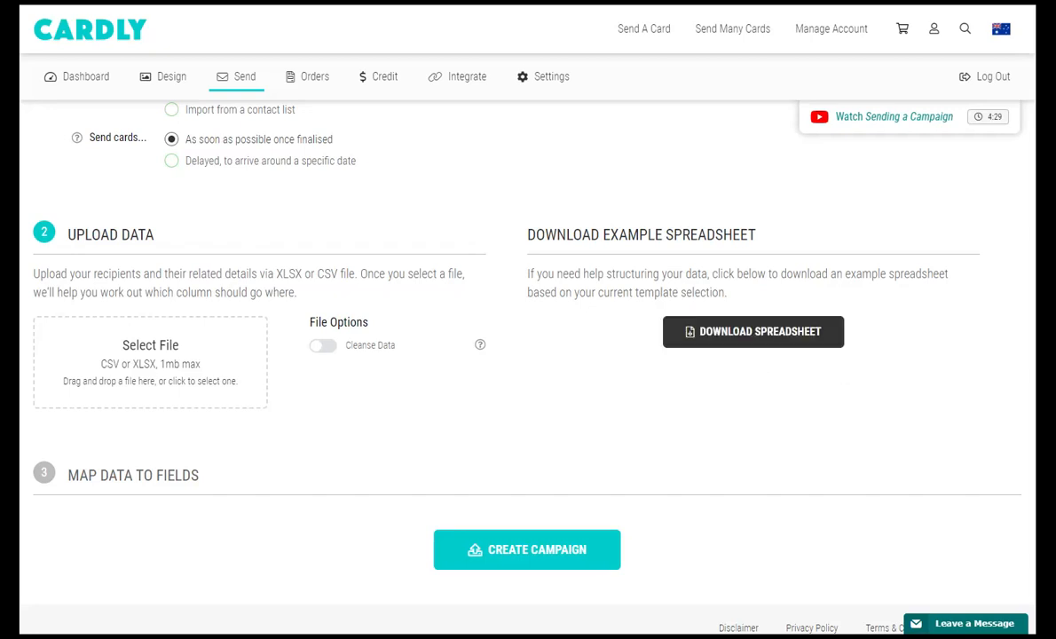
drag(1047, 391, 167, 362)
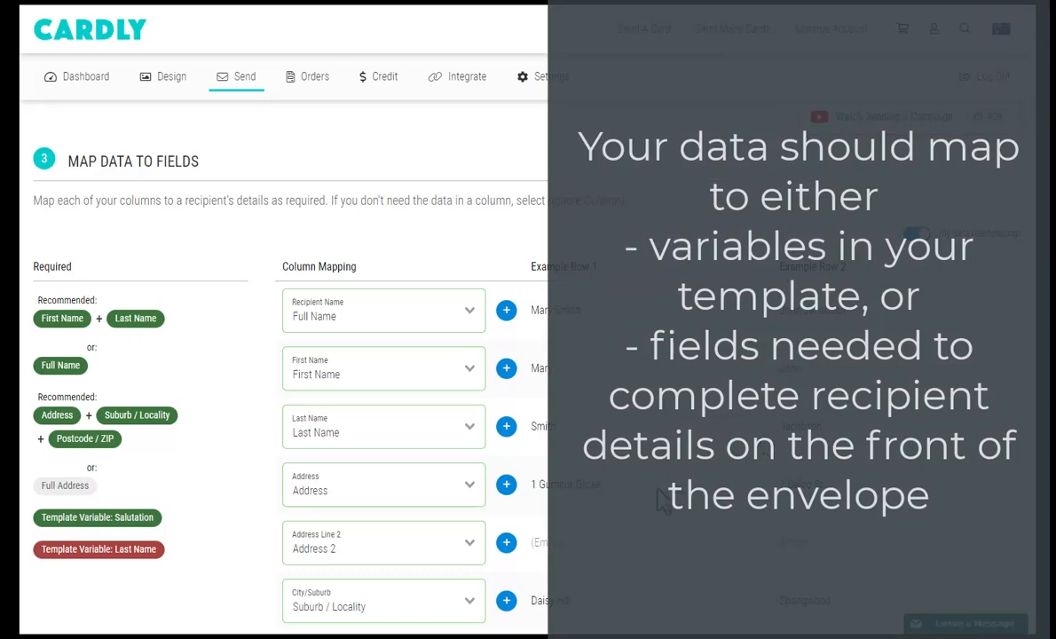
Leave the Birthday and Spouse First Name columns ignored.
scroll(657, 487, down, 4)
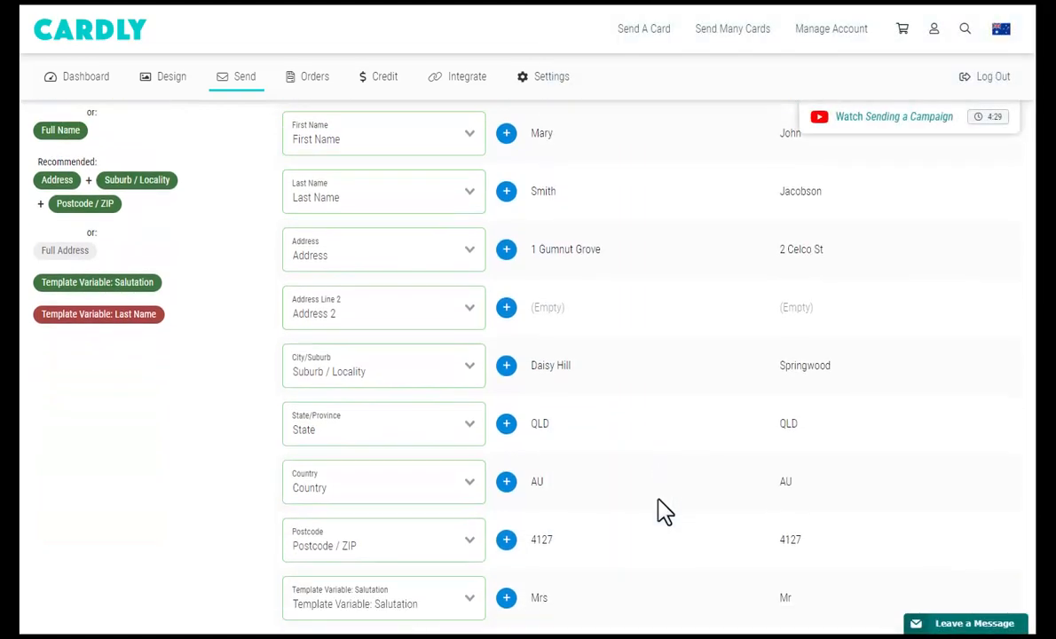
scroll(661, 511, down, 1)
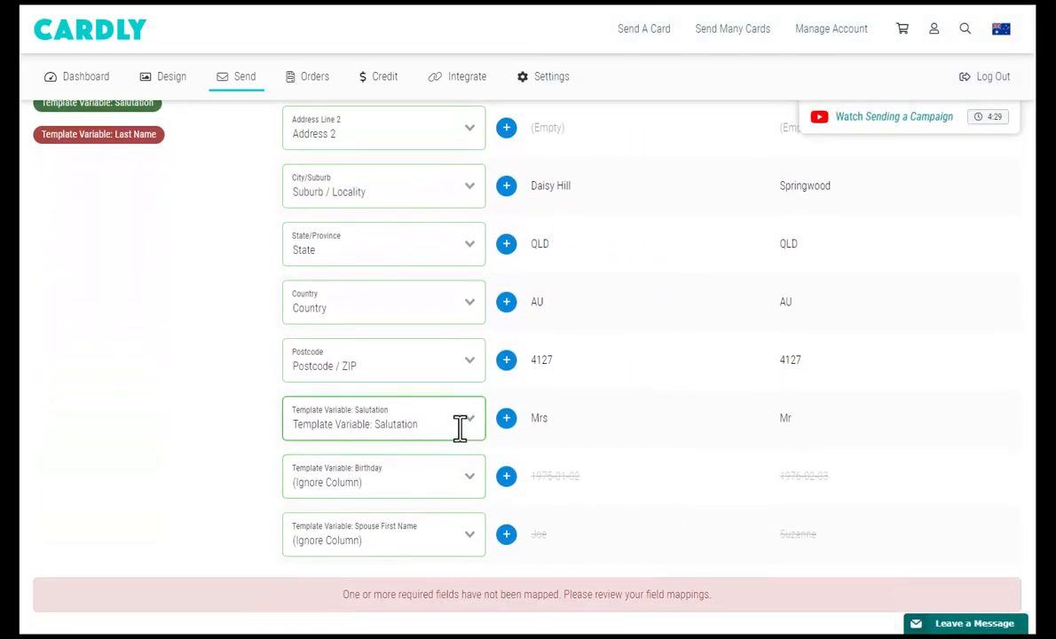
click(460, 487)
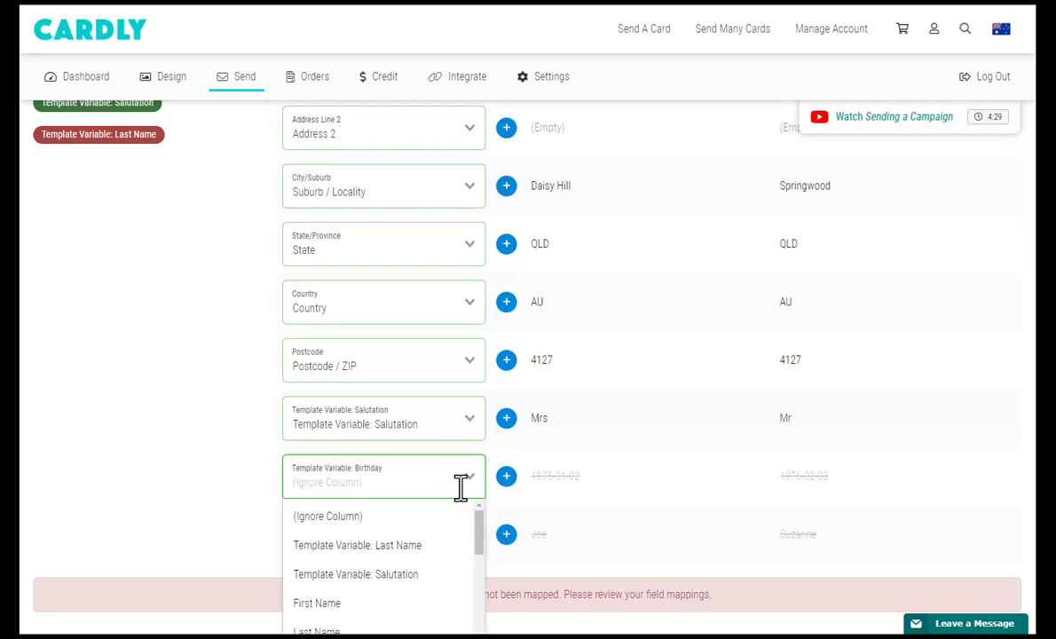
click(460, 487)
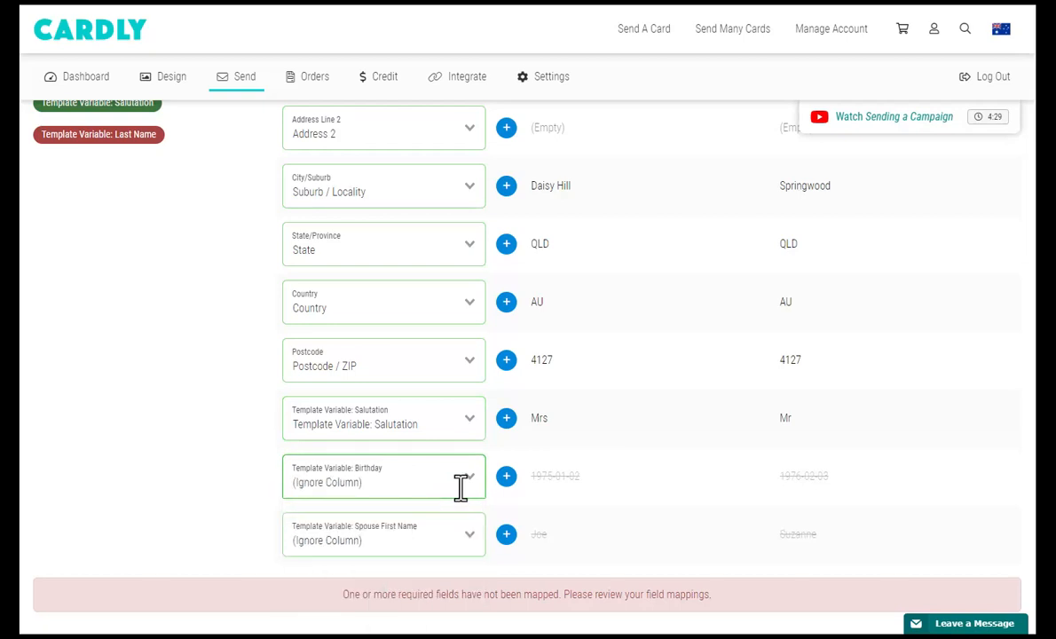
click(441, 538)
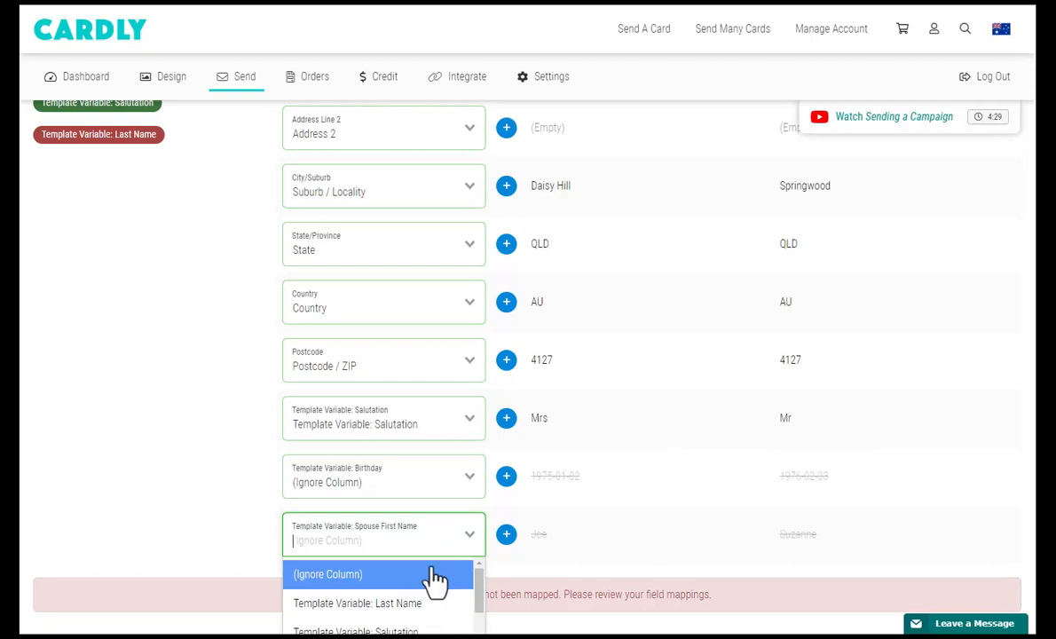
click(435, 530)
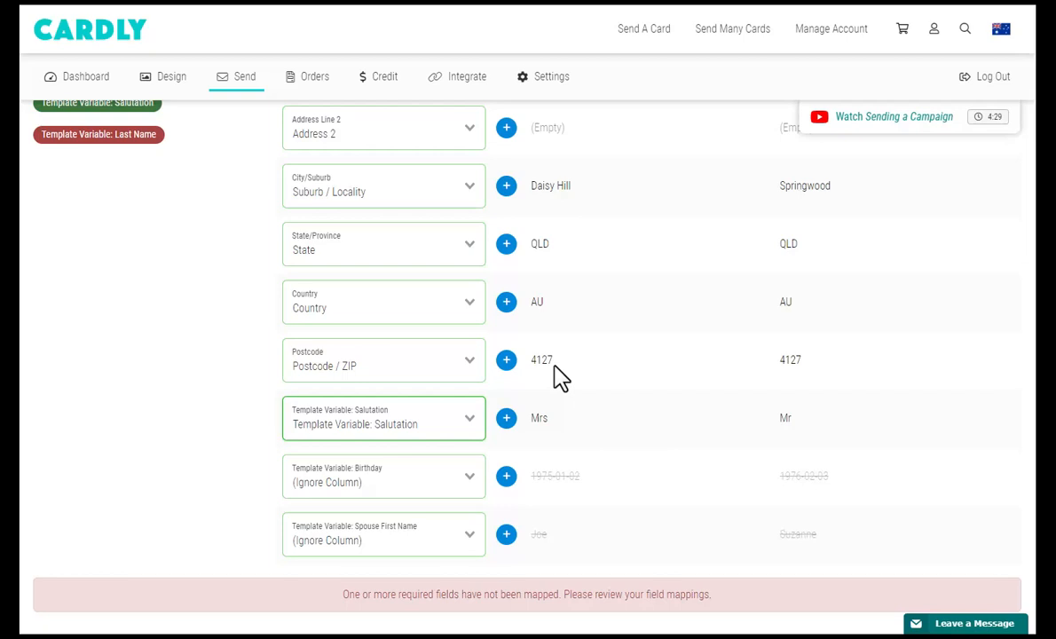
Add a second surname mapping set to the Template Variable: Last Name.
scroll(429, 276, up, 3)
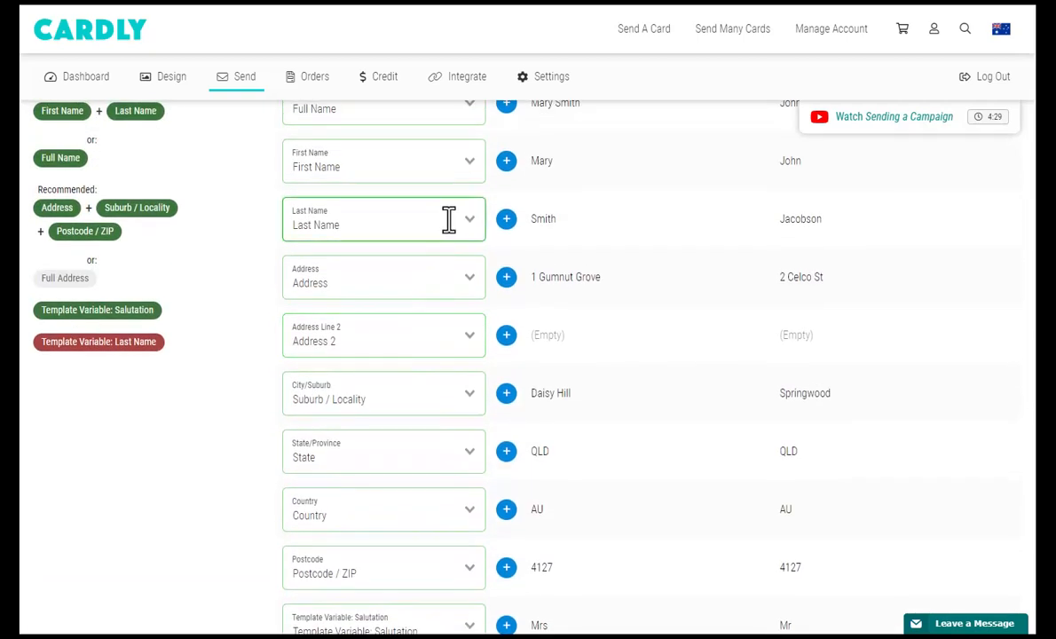
click(449, 221)
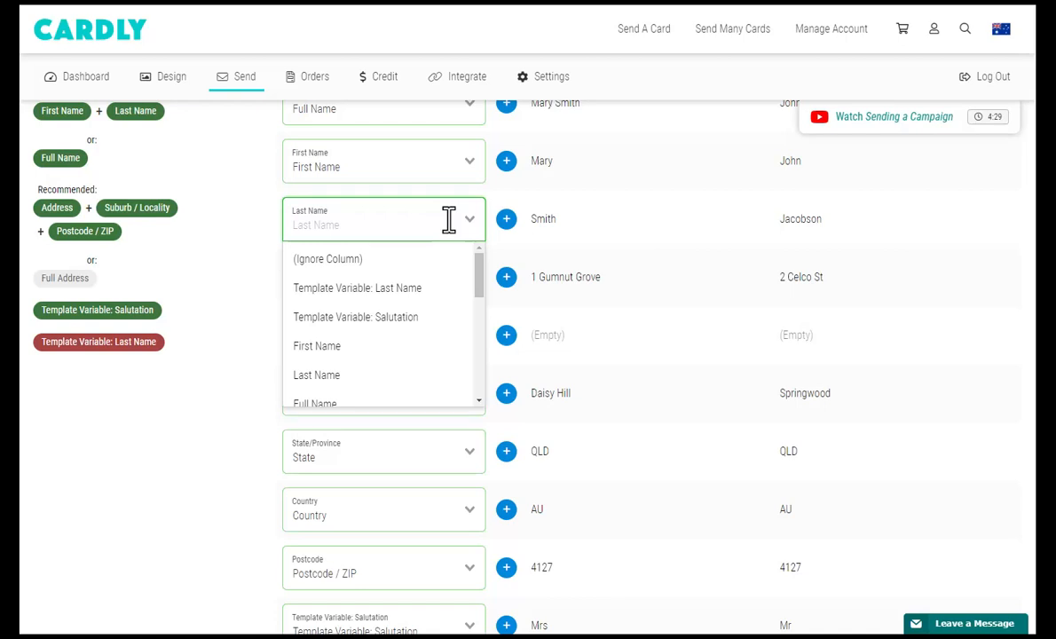
click(449, 221)
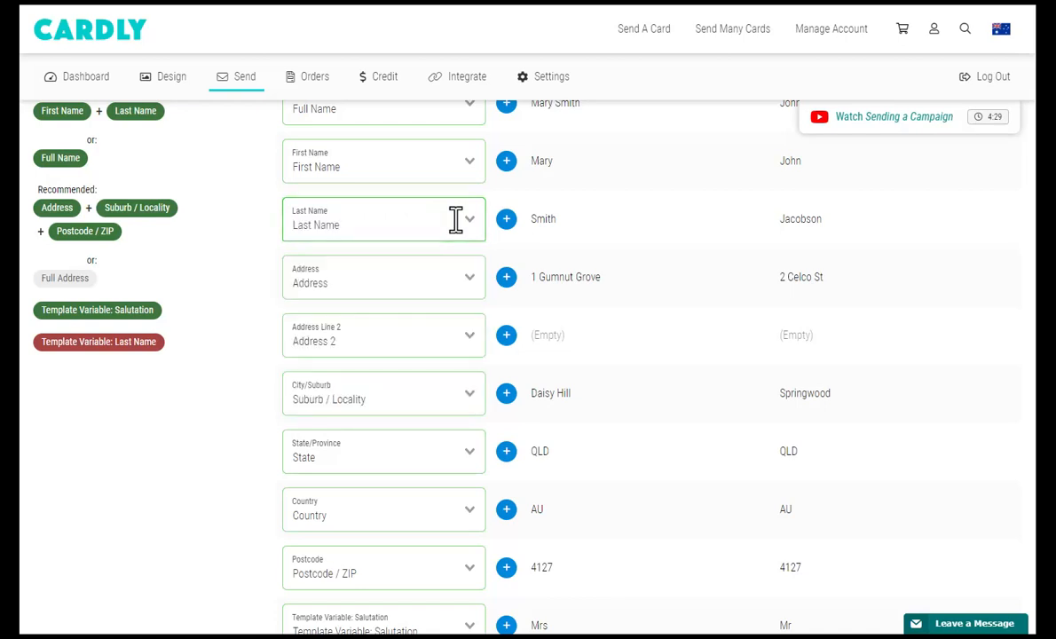
click(506, 219)
click(408, 268)
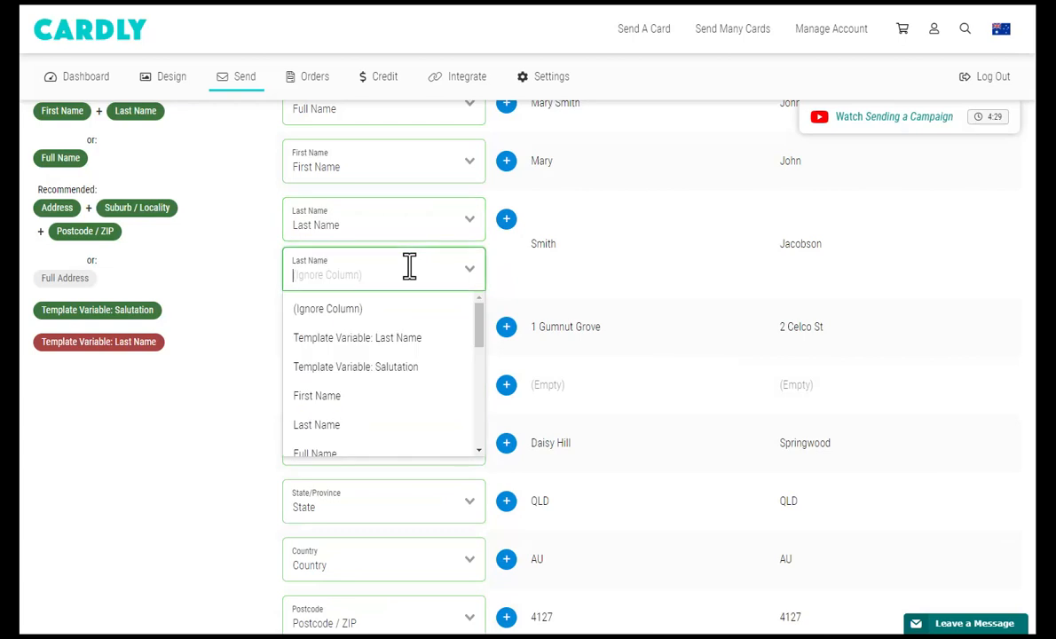
click(399, 341)
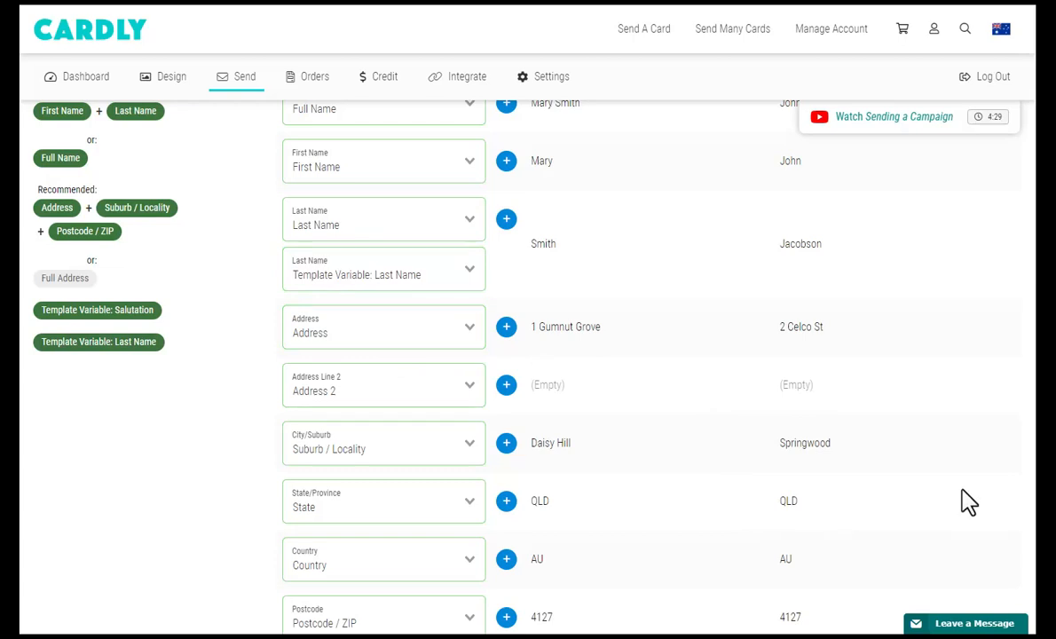
scroll(927, 519, down, 3)
scroll(931, 523, down, 2)
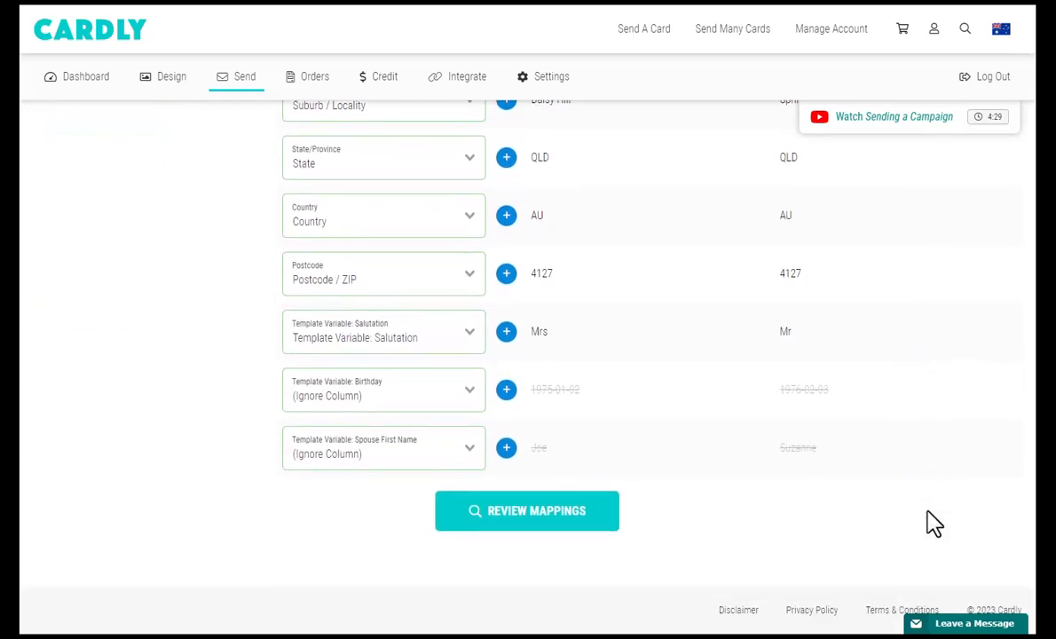
Review the mappings and try creating the campaign; the report flags row 5 missing its postcode.
click(556, 523)
scroll(559, 523, down, 1)
scroll(558, 522, down, 3)
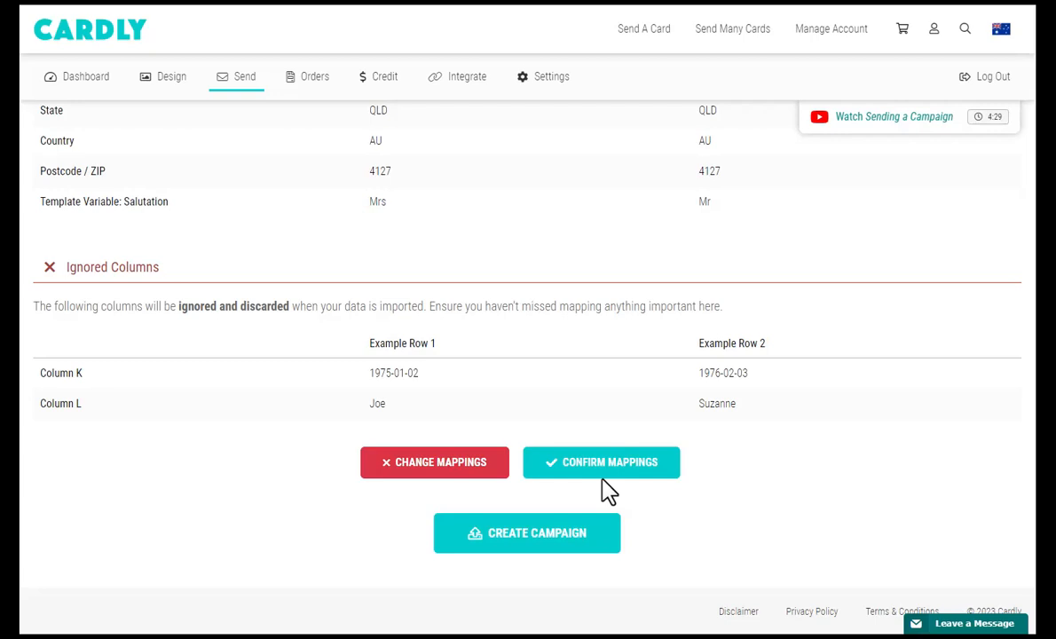
click(607, 529)
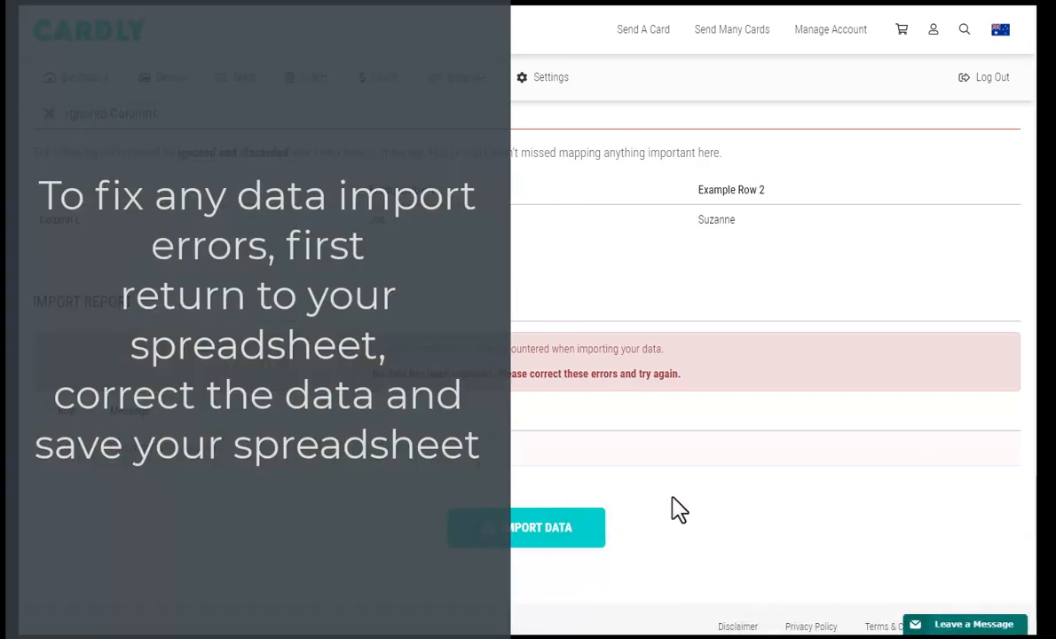
Re-review and confirm the mappings to import the corrected data, adding 12 recipients.
scroll(736, 499, up, 4)
scroll(616, 525, up, 10)
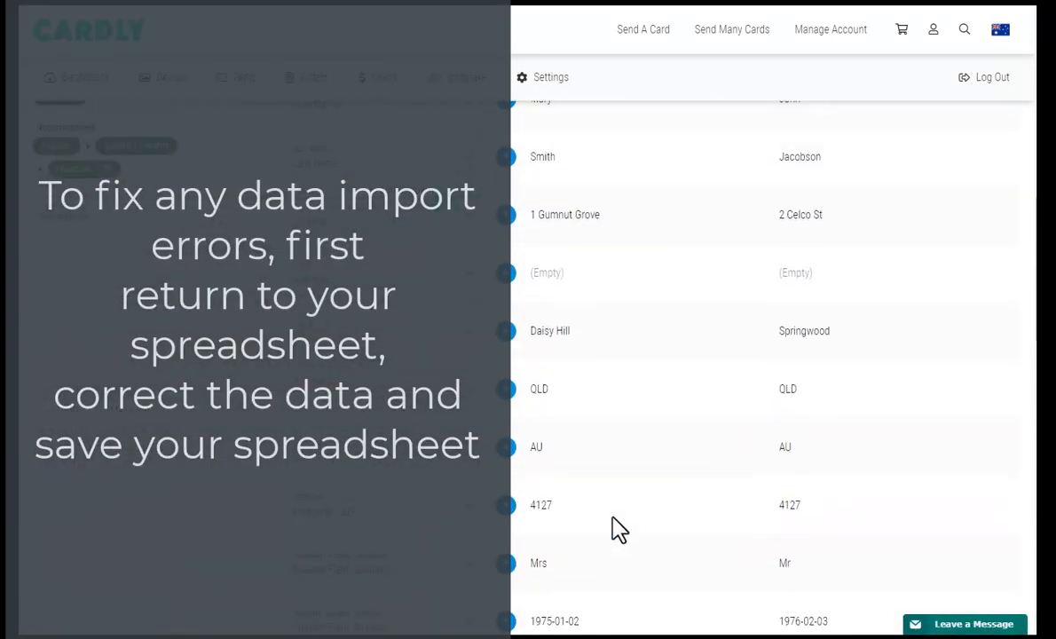
scroll(621, 530, up, 3)
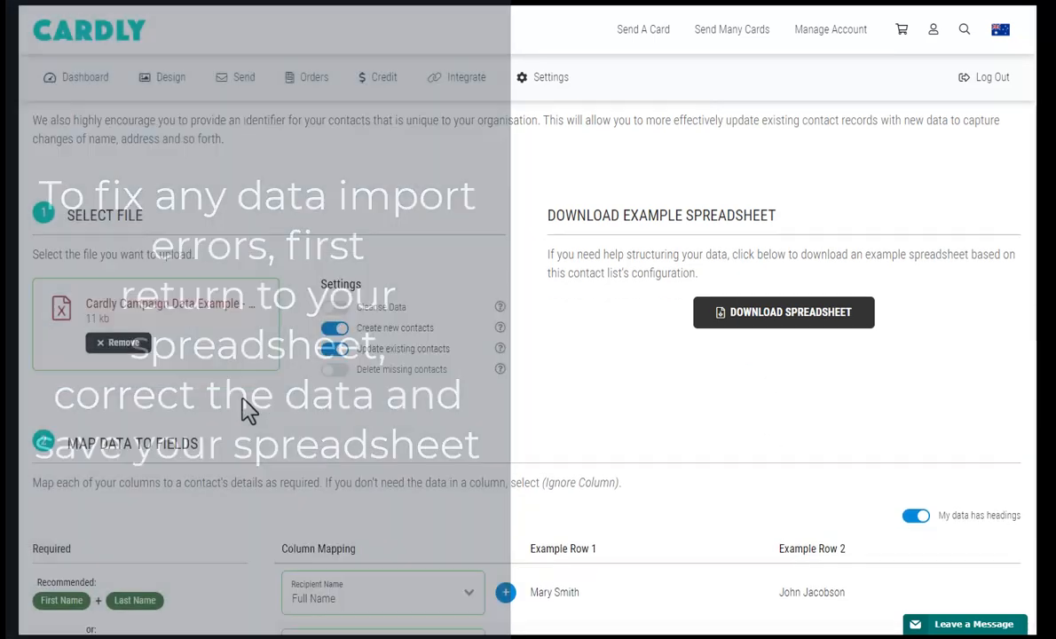
scroll(247, 405, down, 3)
scroll(256, 454, down, 5)
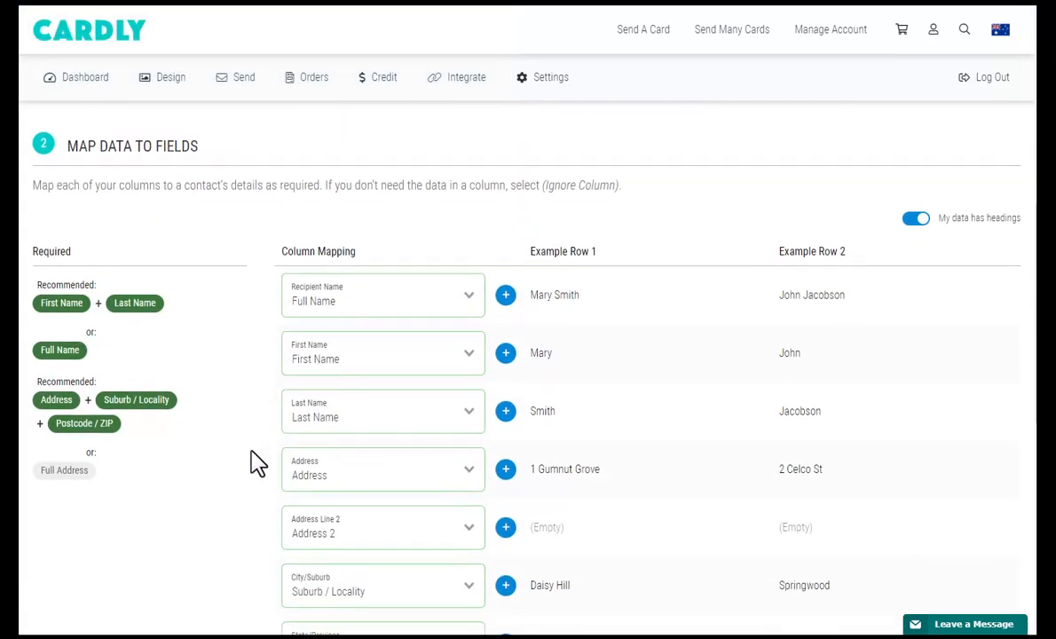
scroll(256, 551, down, 3)
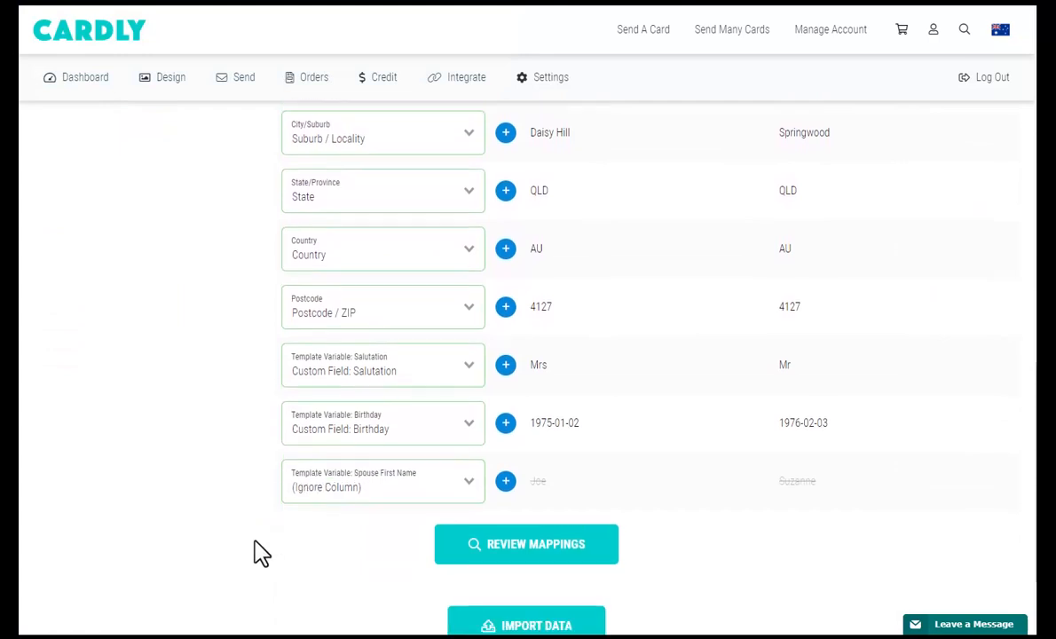
click(500, 485)
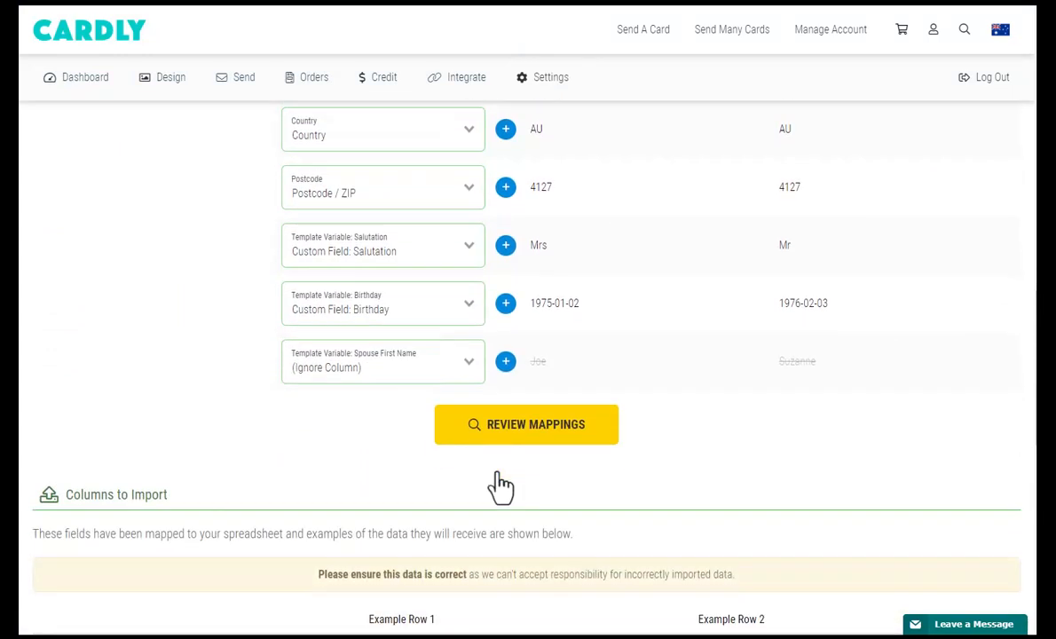
scroll(497, 484, down, 5)
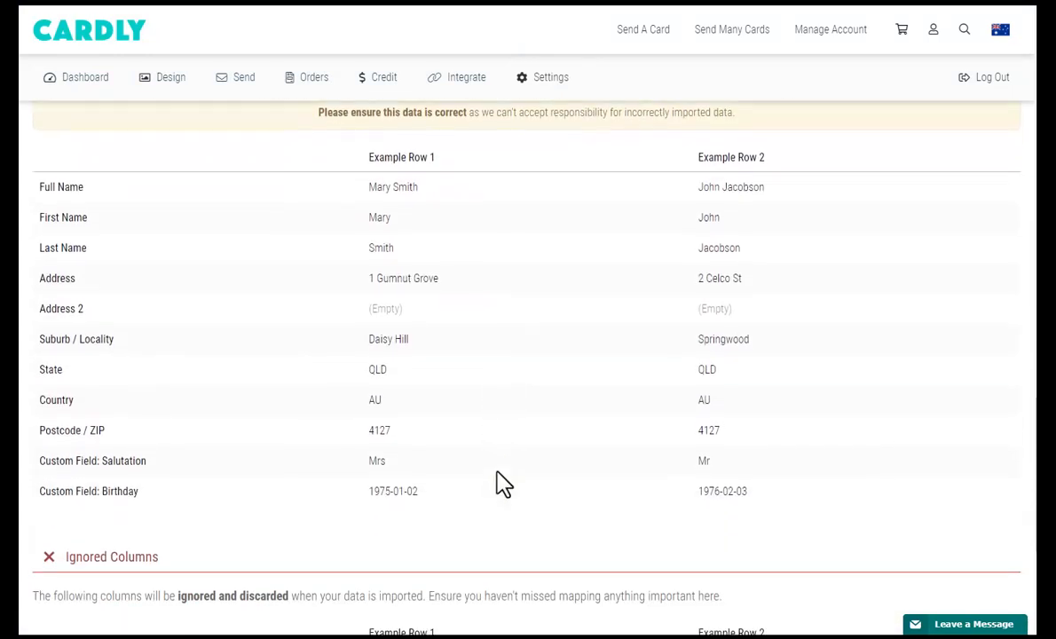
click(606, 466)
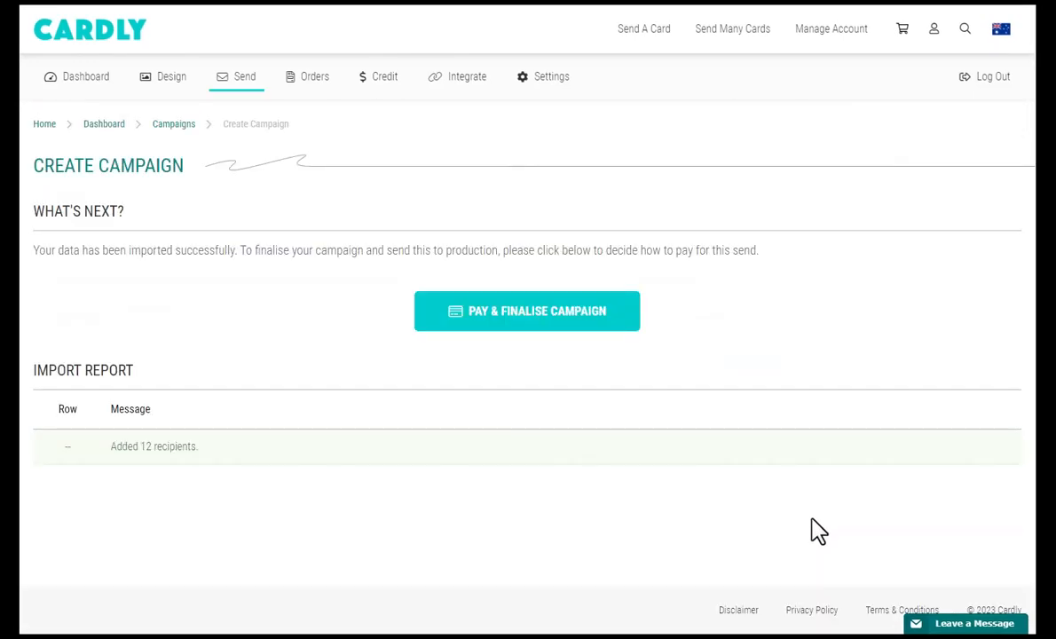
Pay for the 12 cards with organisation credits and complete the order.
click(541, 327)
scroll(251, 426, down, 2)
scroll(251, 426, down, 1)
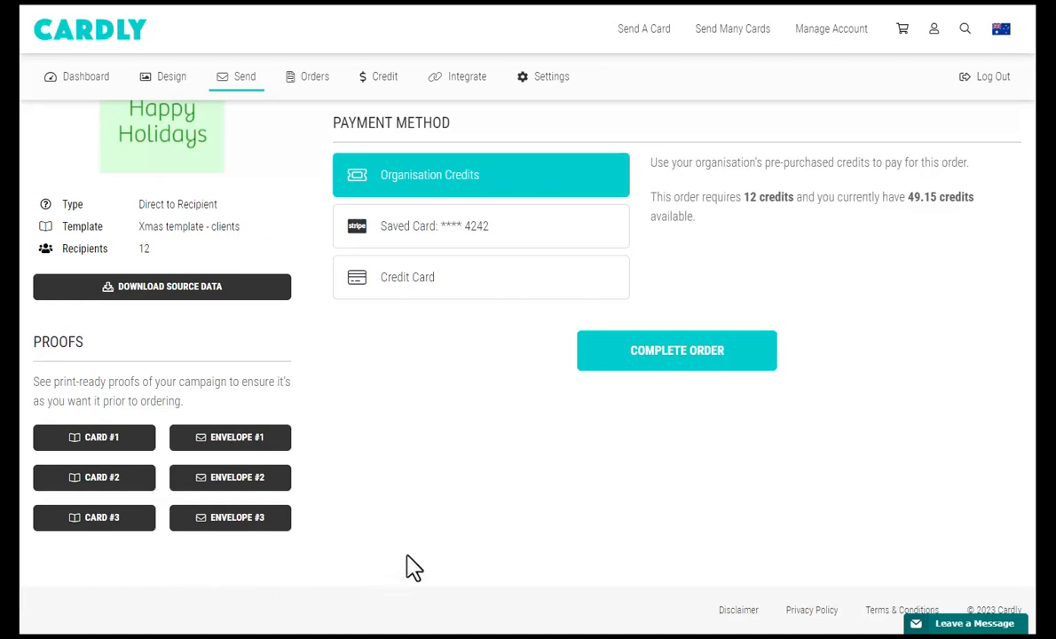
scroll(417, 533, up, 1)
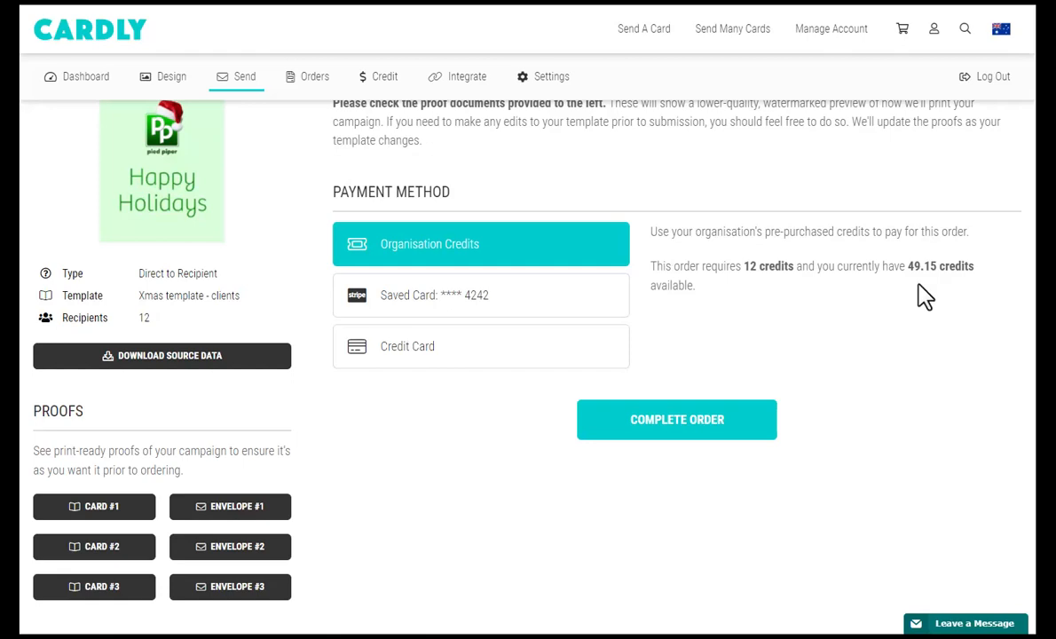
click(691, 435)
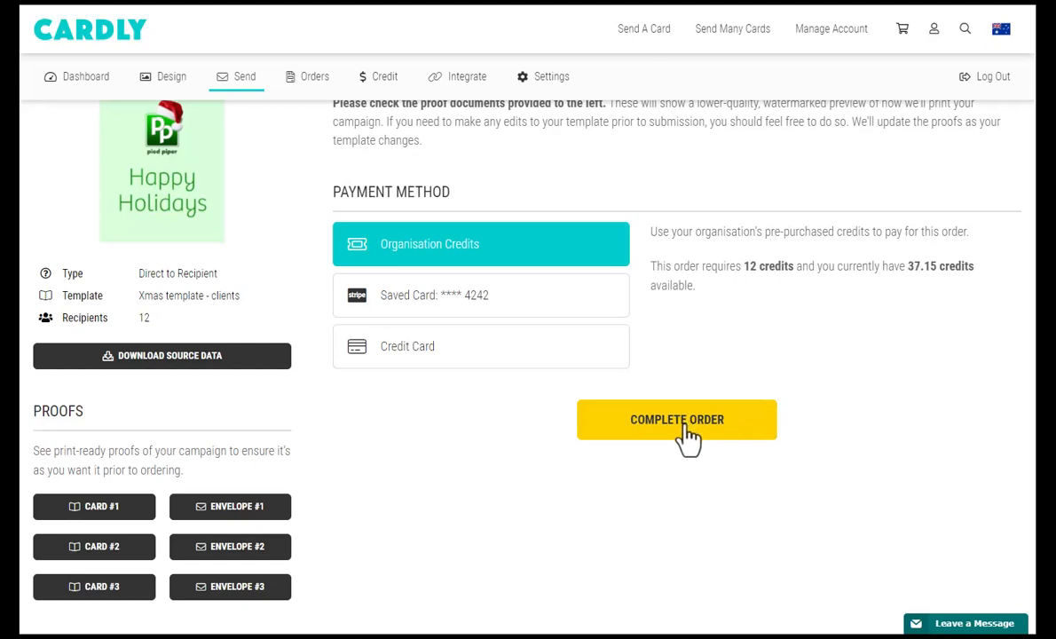
click(730, 435)
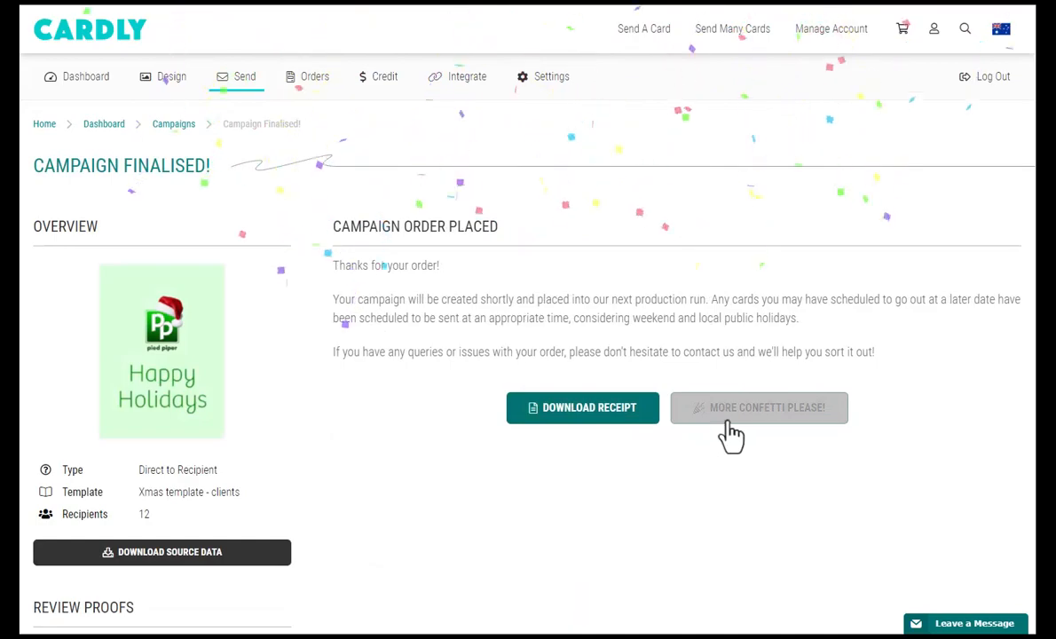